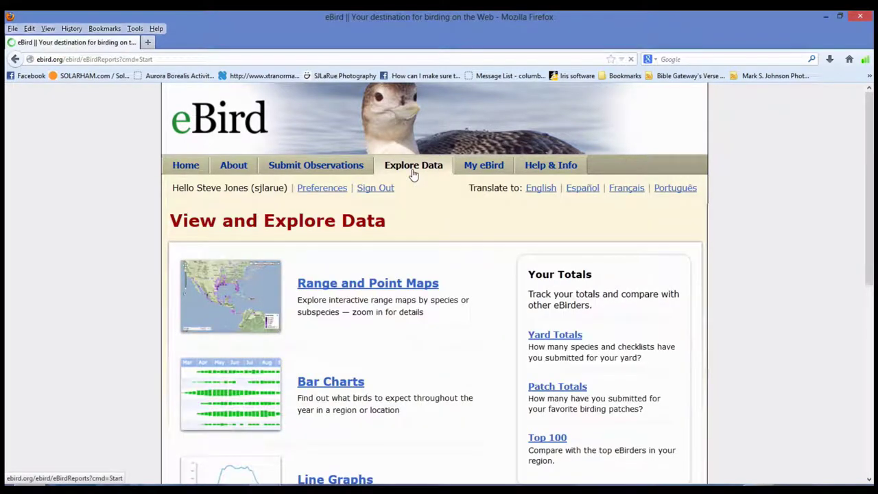
Open the Range and Point Maps from the Explore Data page.
click(367, 285)
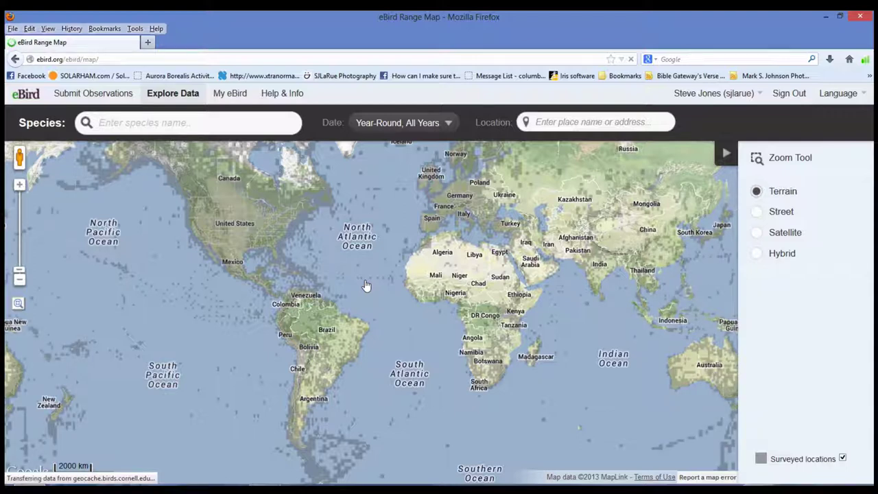
Enter PROW and select Prothonotary Warbler - Protonotaria citrea as the map species.
text(PROW)
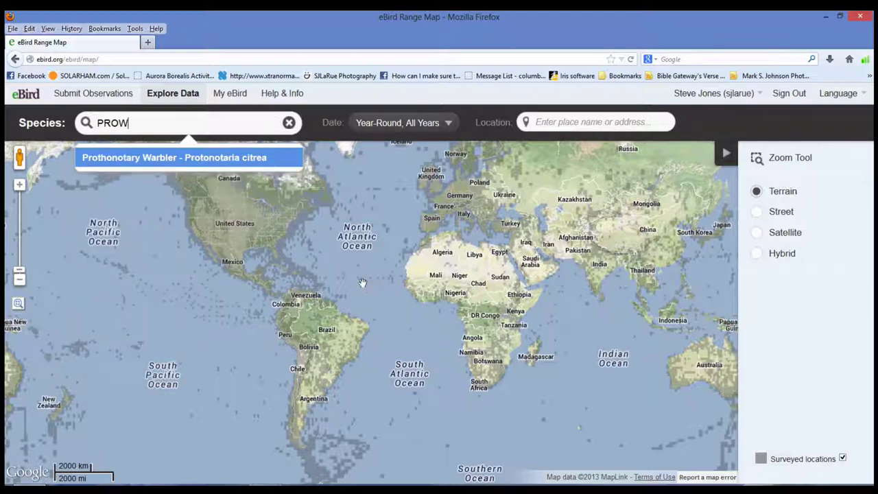
click(241, 166)
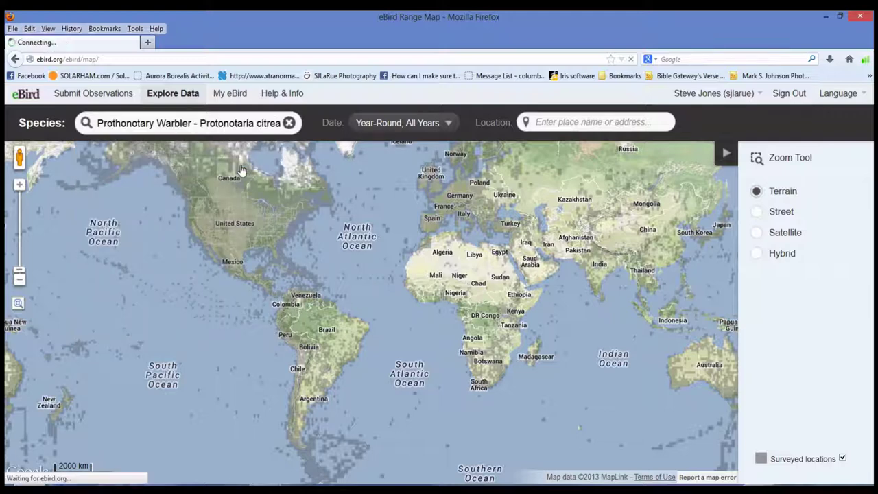
Let the Prothonotary Warbler map load at Year-Round, All Years, then bring up the Date choices.
click(405, 122)
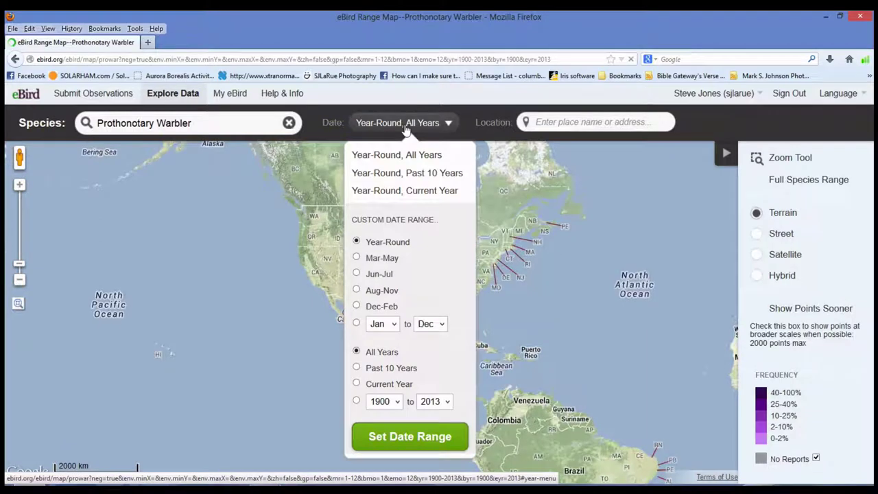
click(405, 126)
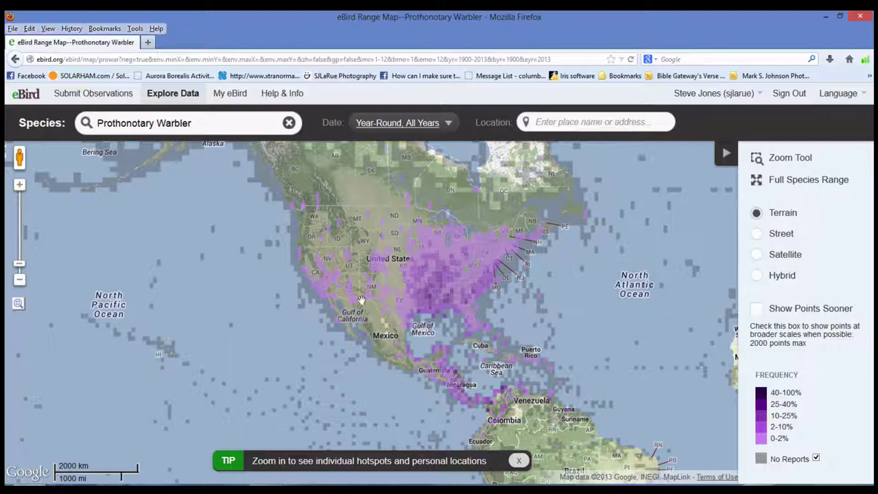
click(405, 124)
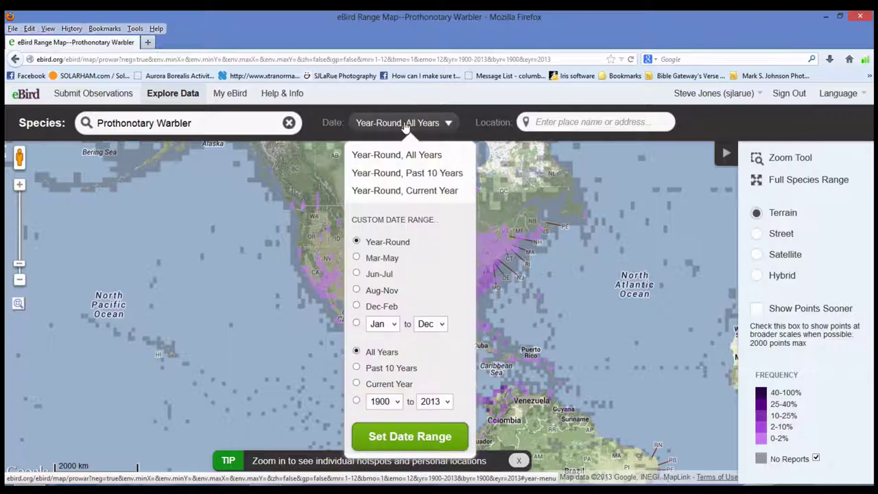
Switch the map dates to Year-Round, Past 10 Years, then reopen the Date choices.
click(415, 177)
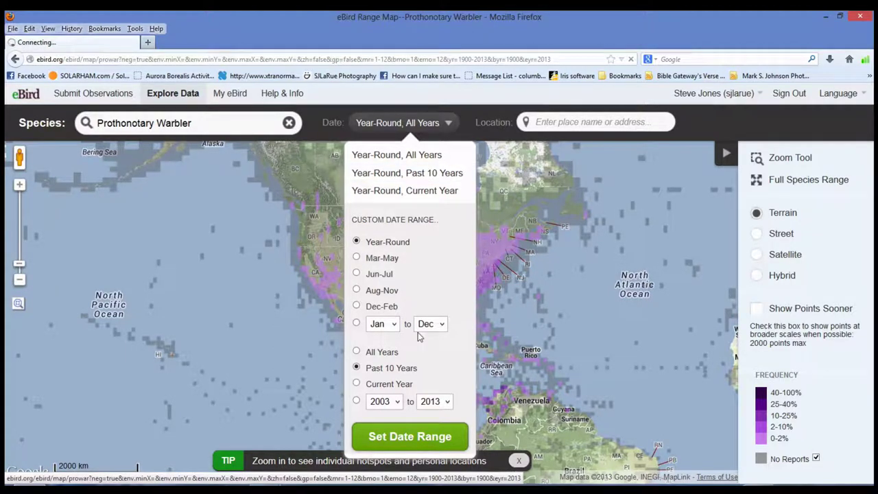
click(414, 435)
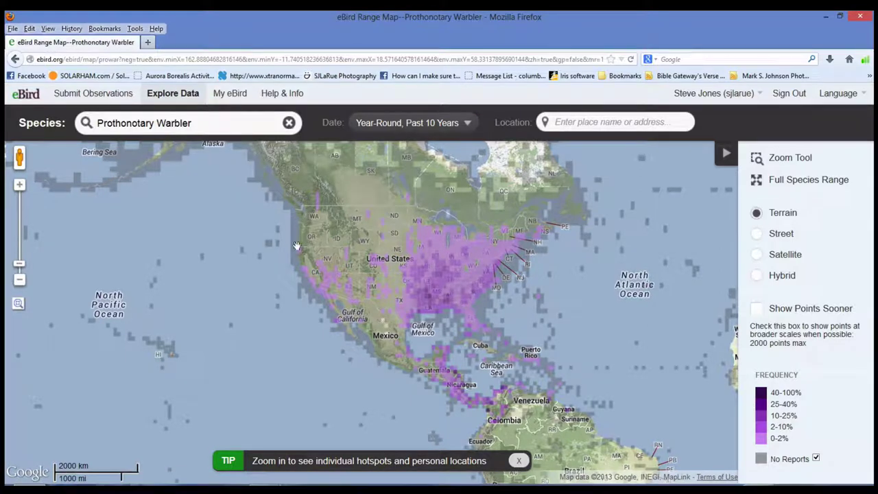
click(424, 130)
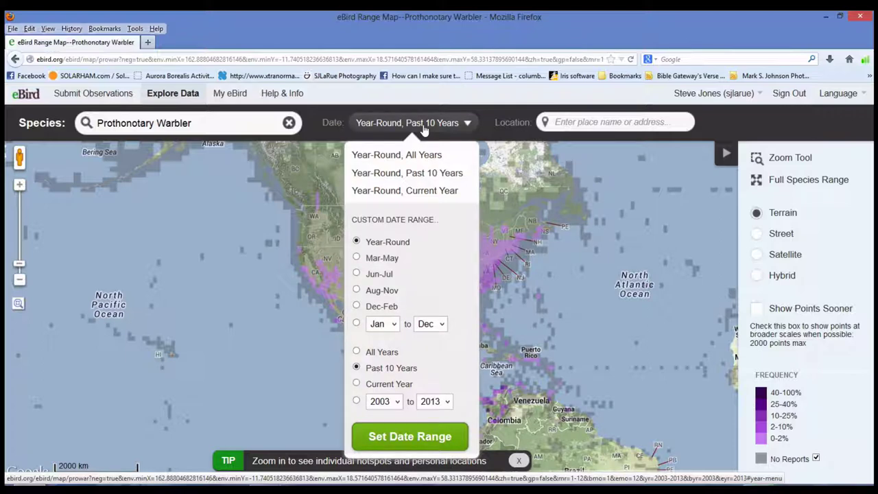
Switch the map dates to Year-Round, Current Year, then reopen the Date choices.
click(417, 192)
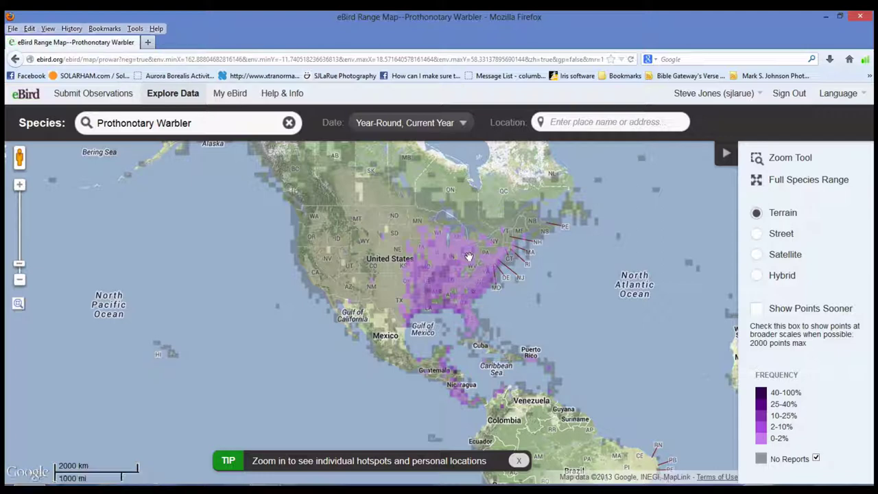
click(434, 122)
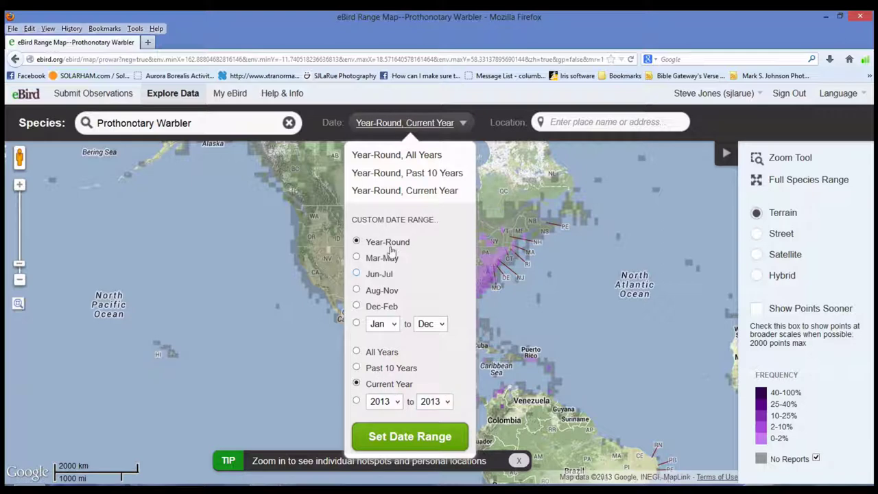
Set a custom May–May, Current Year date range and apply it.
click(358, 259)
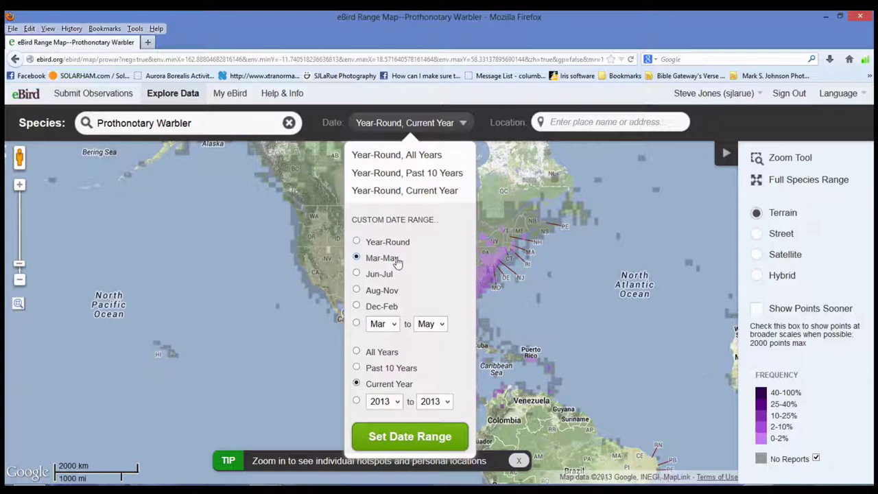
click(383, 325)
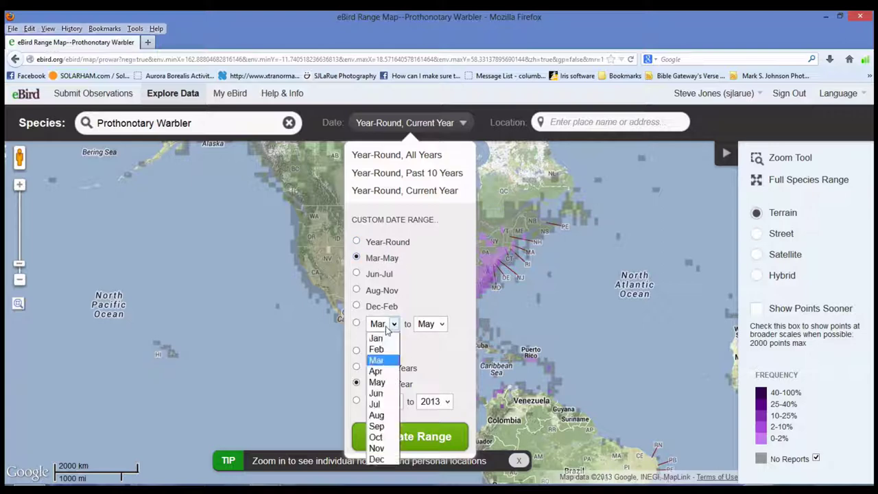
click(380, 383)
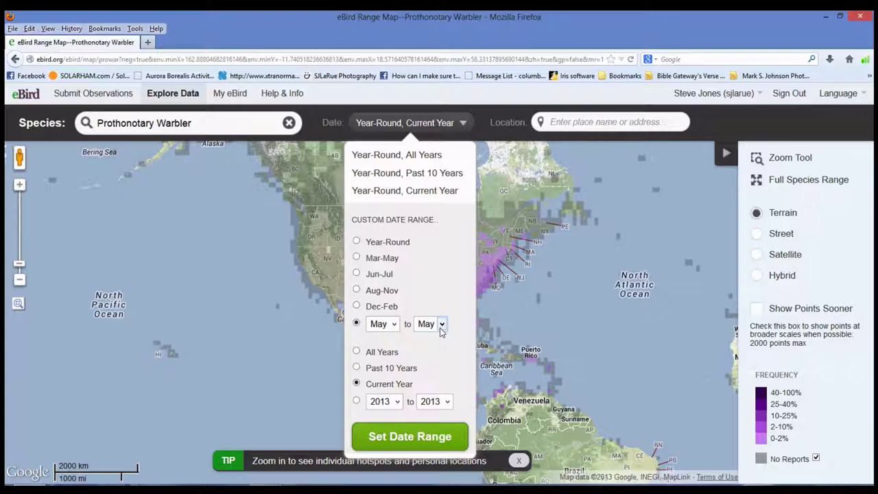
click(435, 442)
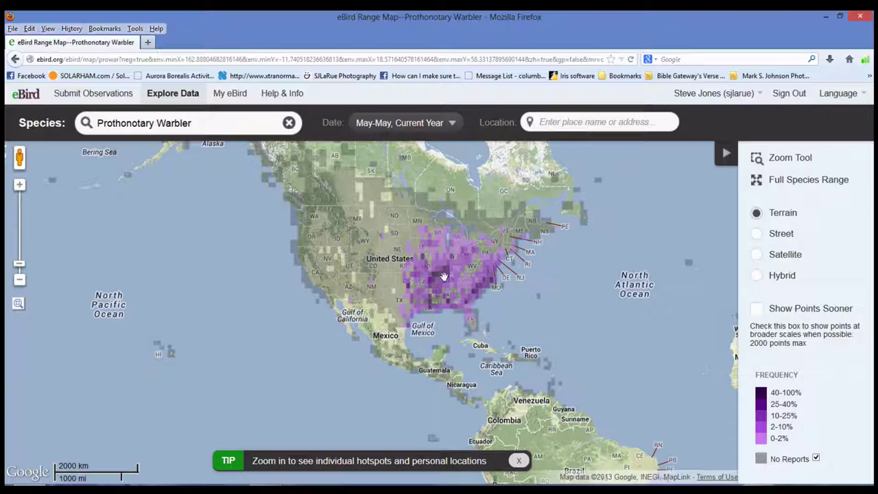
Zoom in two levels and pan the map north to the Midwest and eastern US.
click(20, 186)
click(20, 186)
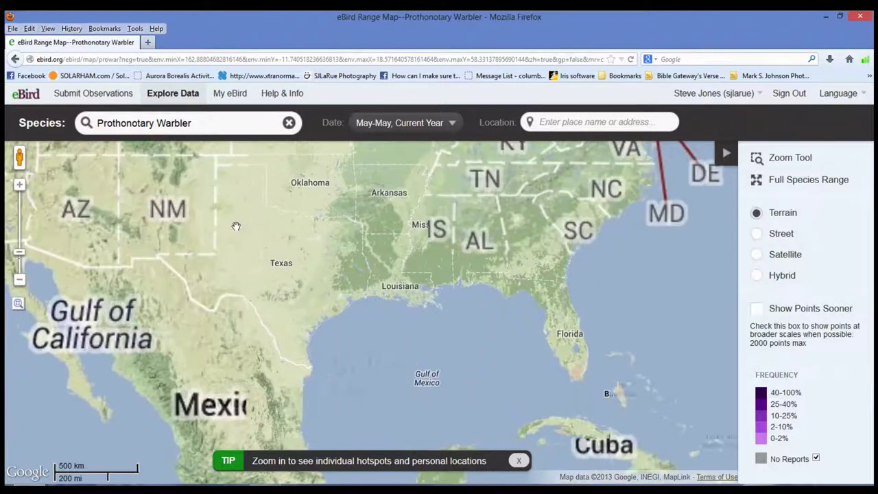
drag(456, 336, 455, 384)
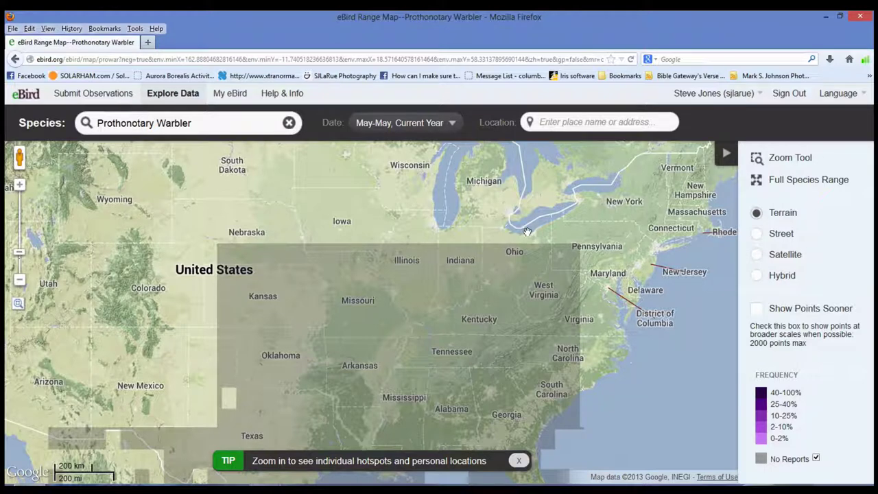
click(577, 123)
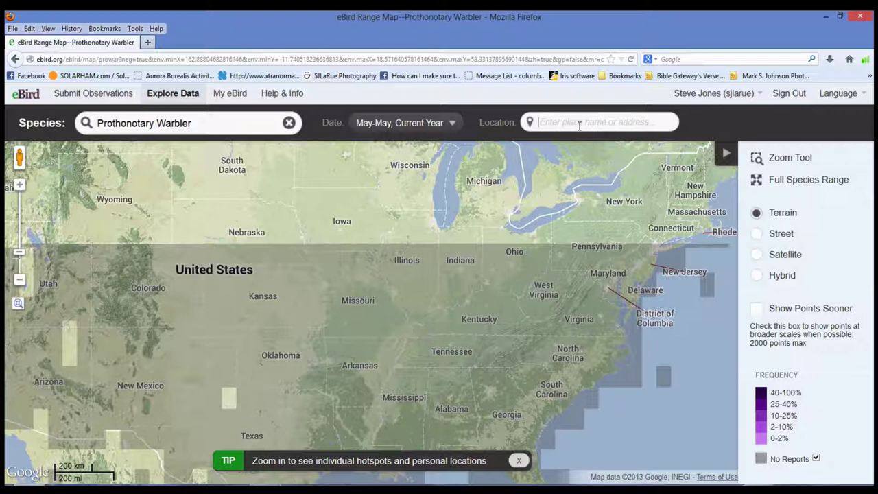
Set the map location to Ohio from the autocomplete suggestions.
text(ohio)
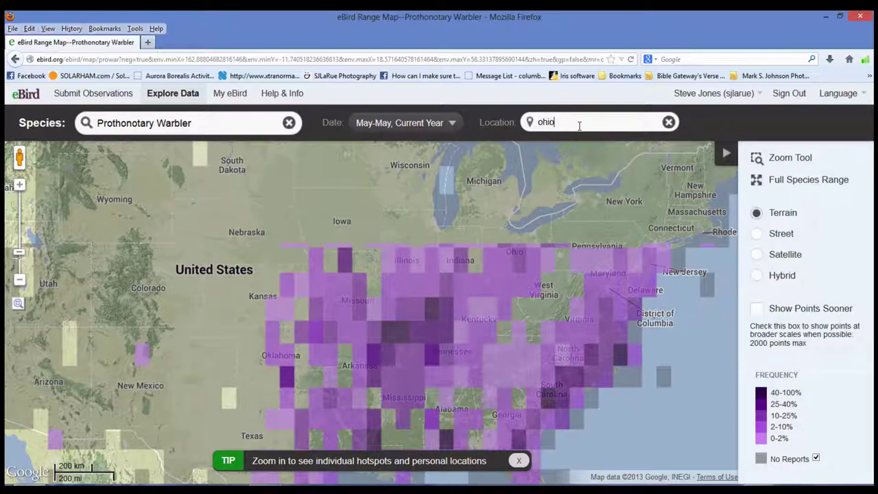
click(580, 126)
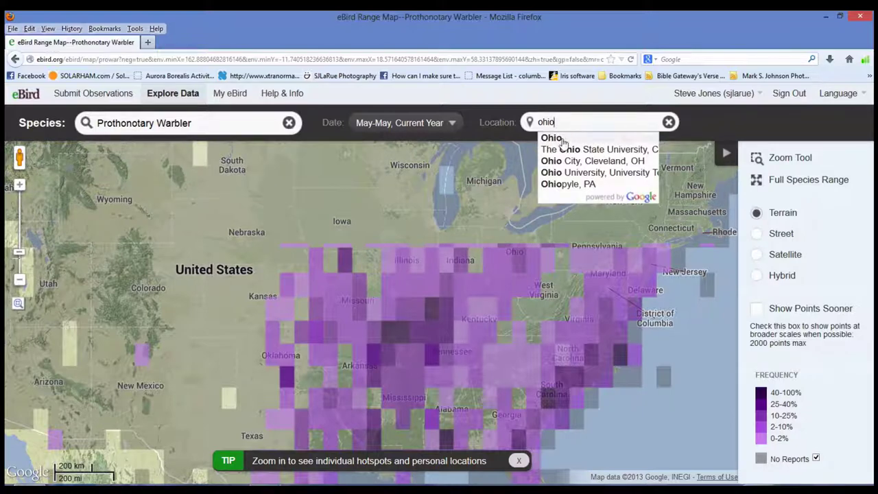
click(562, 140)
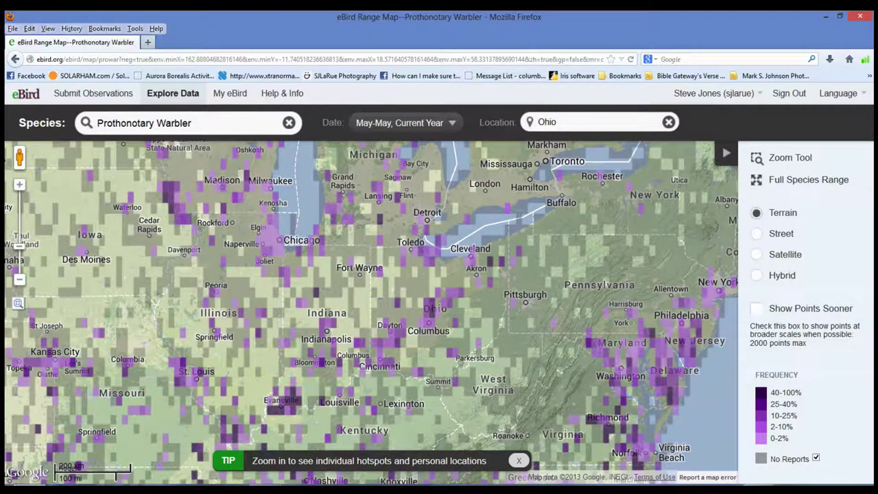
Zoom toward Lewis Center and centre on Hoover Reservoir and Alum Creek.
scroll(429, 329, up, 1)
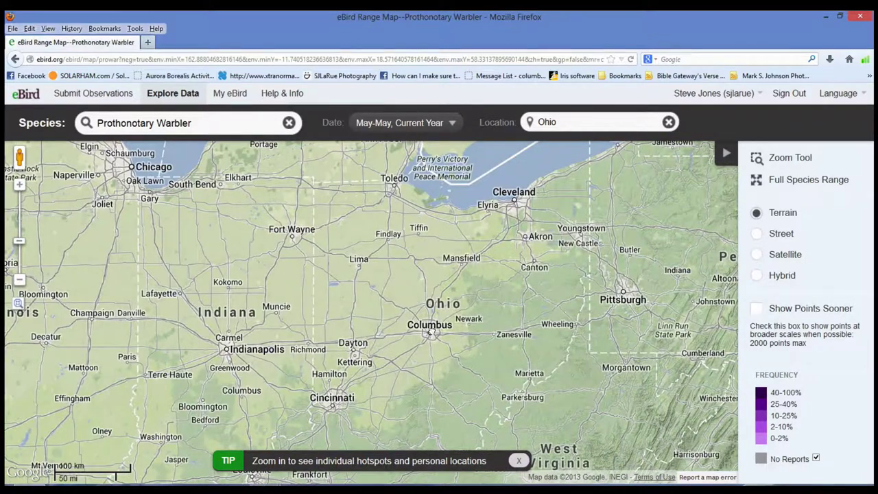
scroll(437, 309, up, 1)
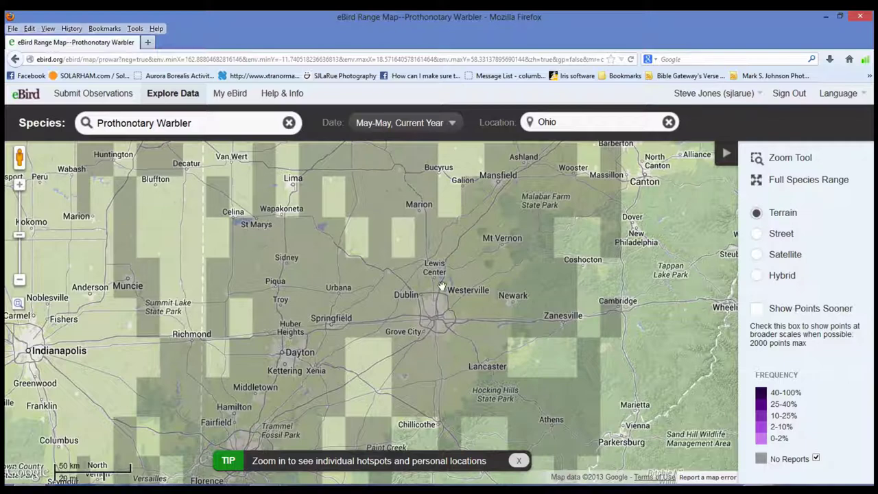
scroll(432, 261, up, 1)
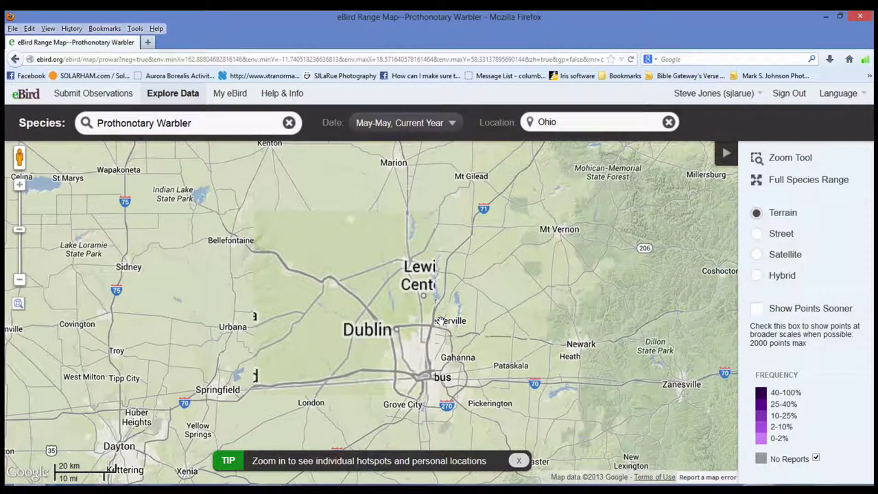
click(19, 217)
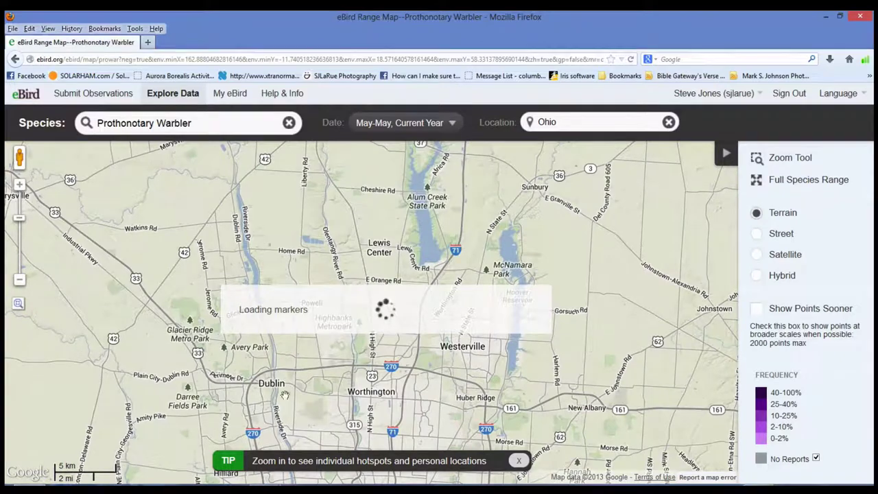
drag(302, 382, 228, 363)
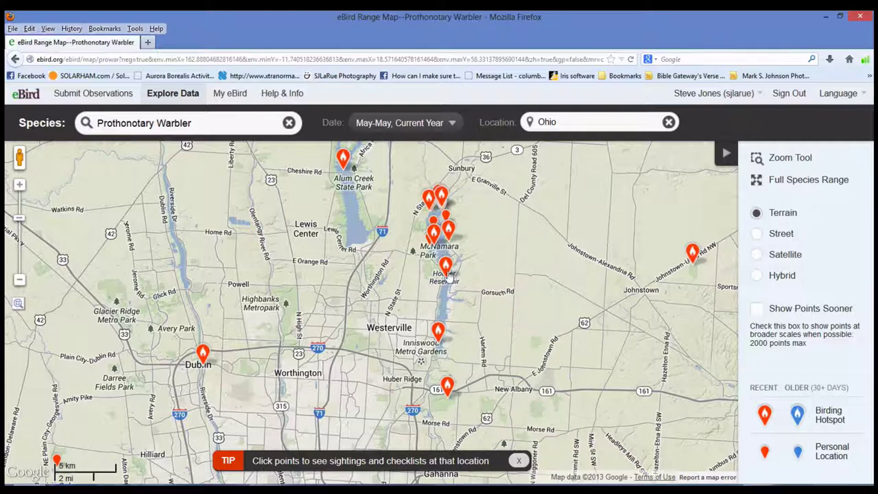
From the Hoover Reservoir hotspot, open the 2013-05-26 checklist reporting 51 warblers.
click(448, 231)
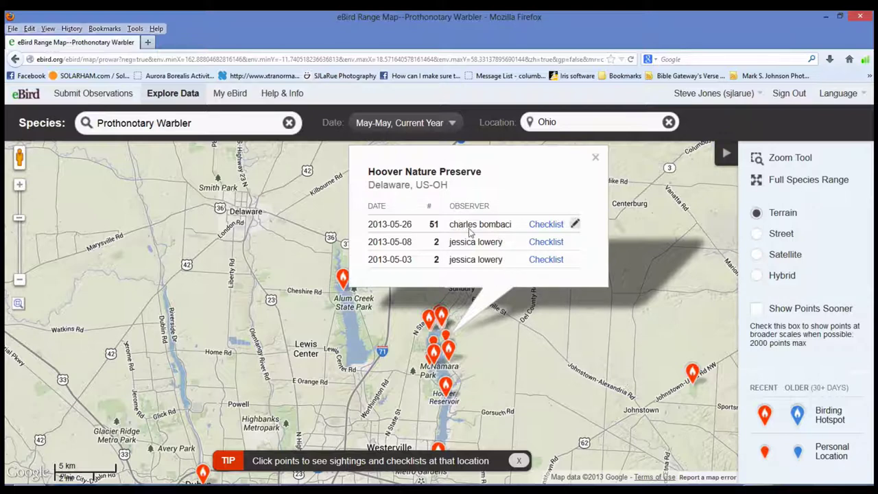
click(576, 227)
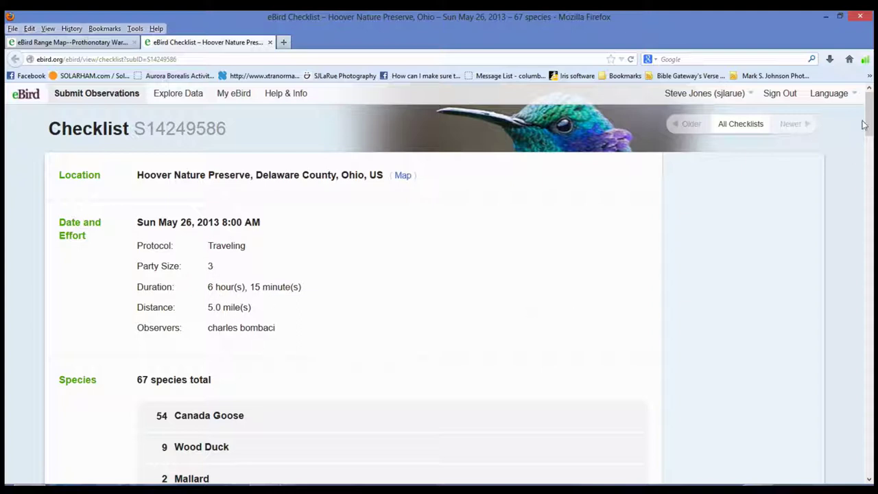
drag(870, 125, 873, 173)
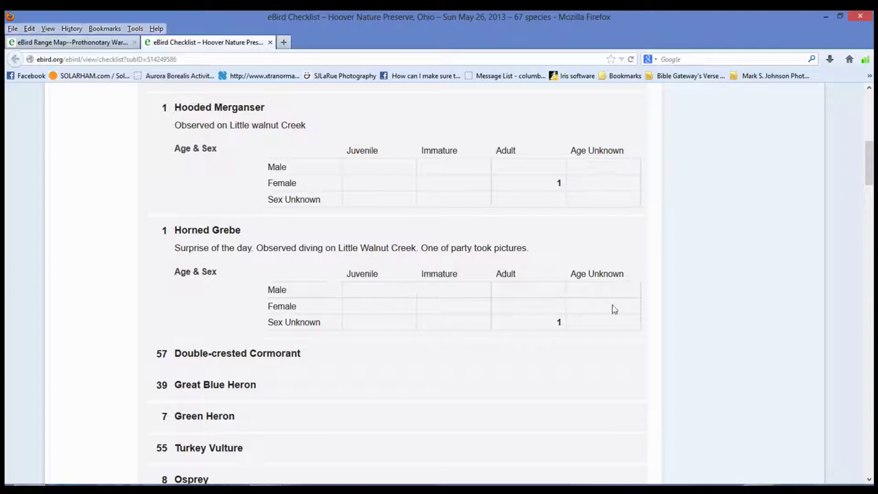
drag(870, 172, 875, 259)
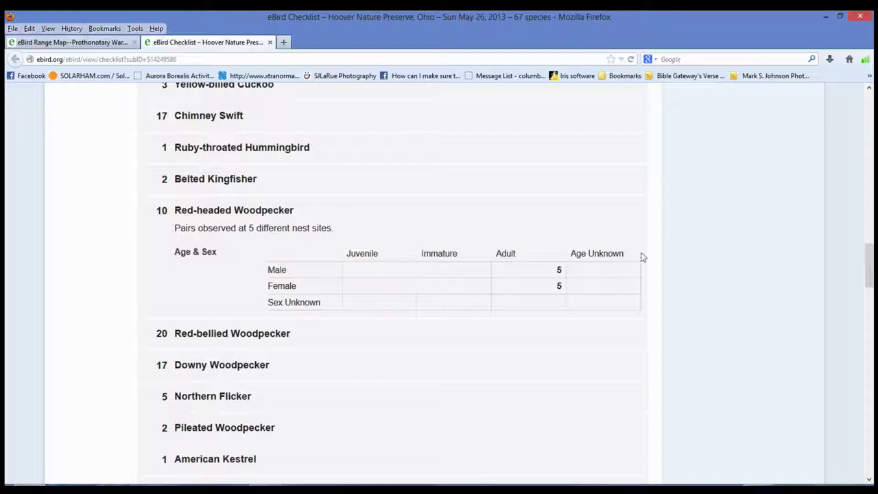
drag(870, 265, 873, 385)
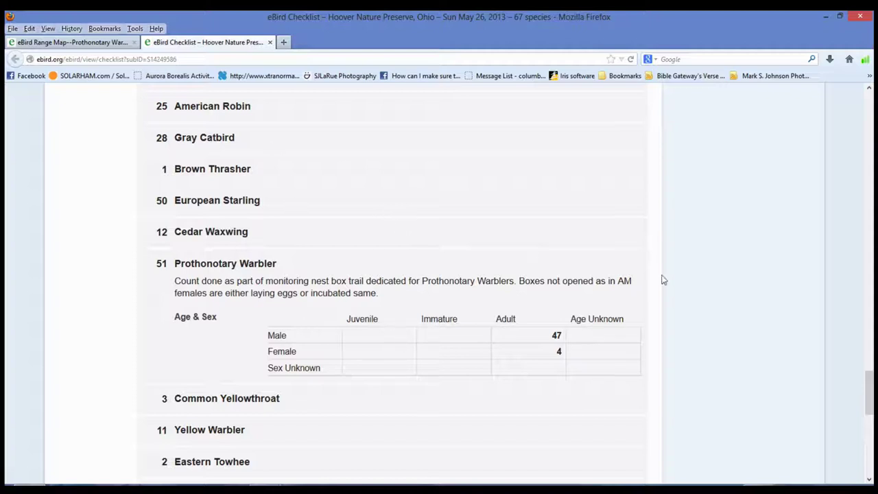
drag(870, 387, 875, 103)
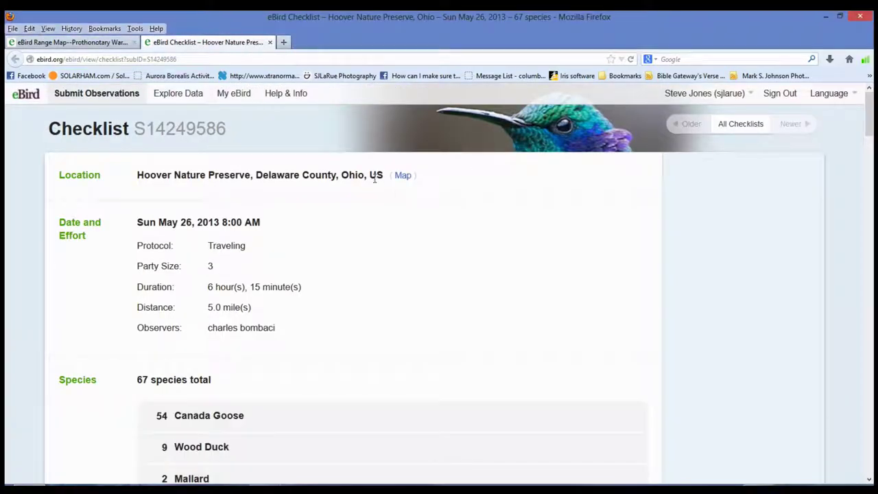
Close the checklist, nudge the Ohio warbler map, and go to View and Explore Data.
click(269, 42)
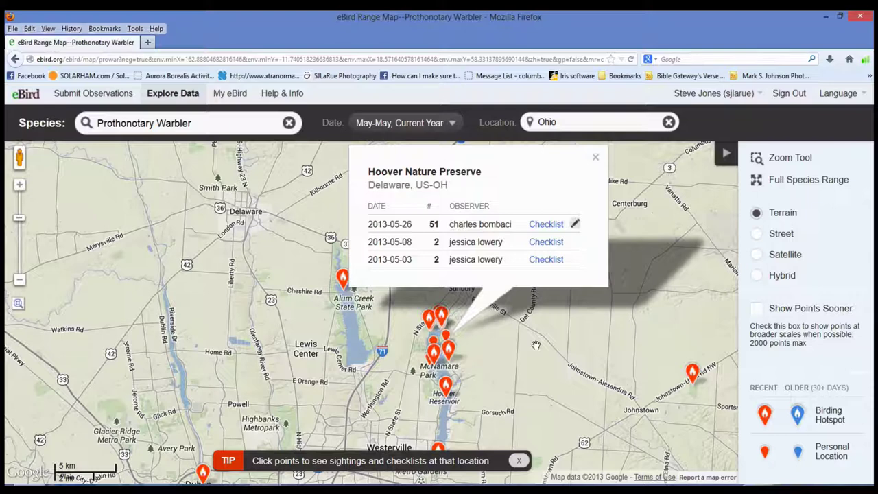
drag(536, 345, 539, 375)
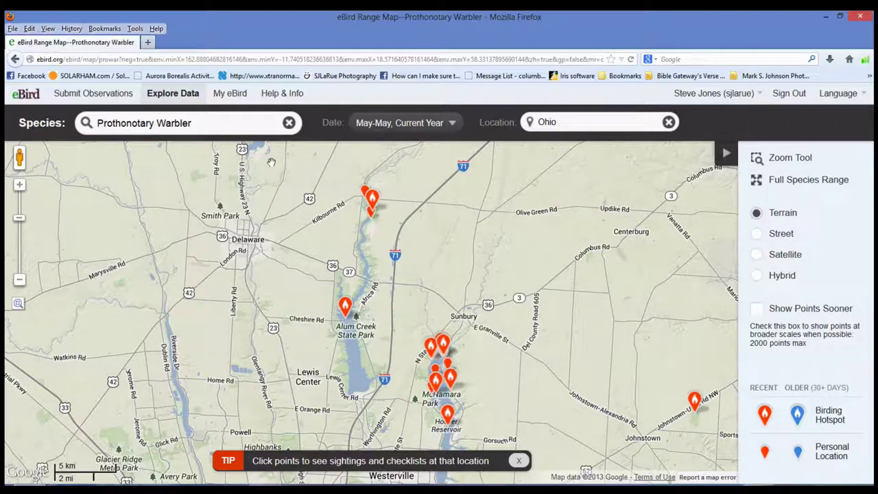
click(172, 96)
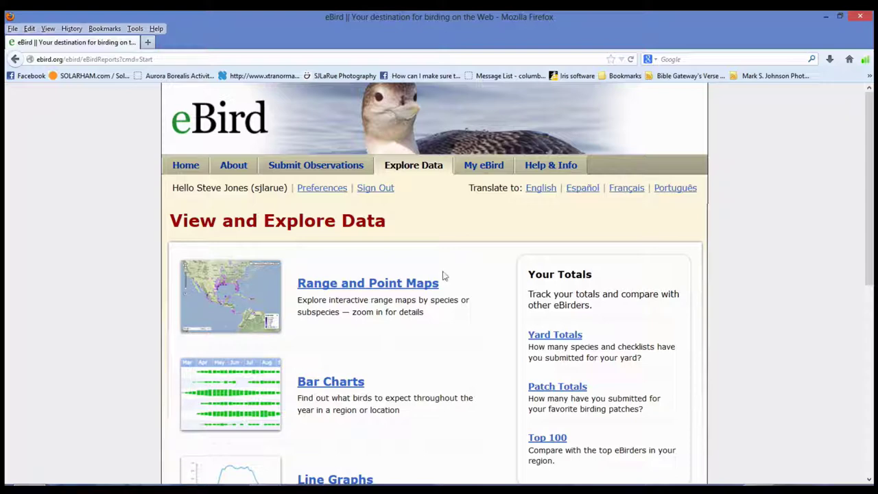
Visit the eBird home page, then open the About eBird overview page.
click(185, 166)
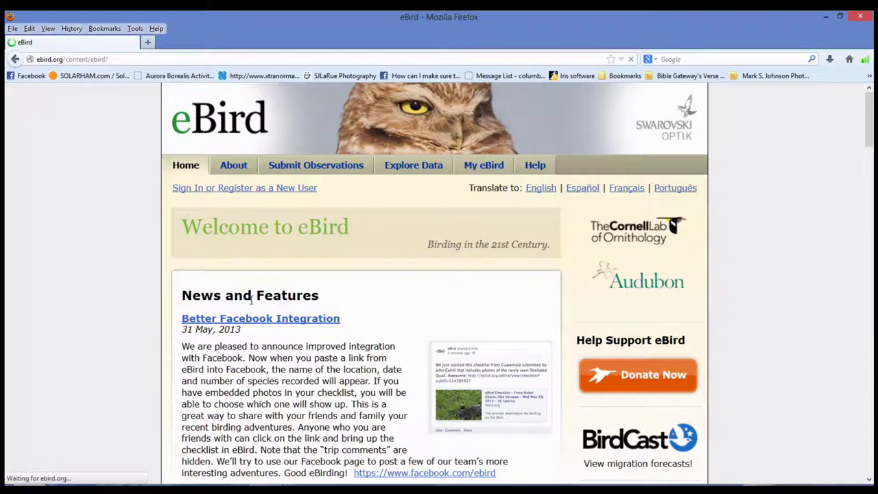
click(238, 170)
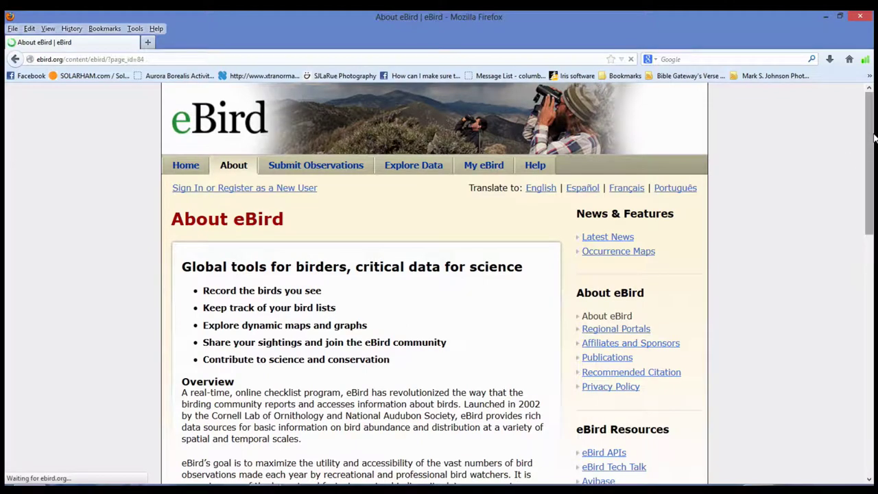
drag(874, 138, 875, 224)
mouse_move(874, 224)
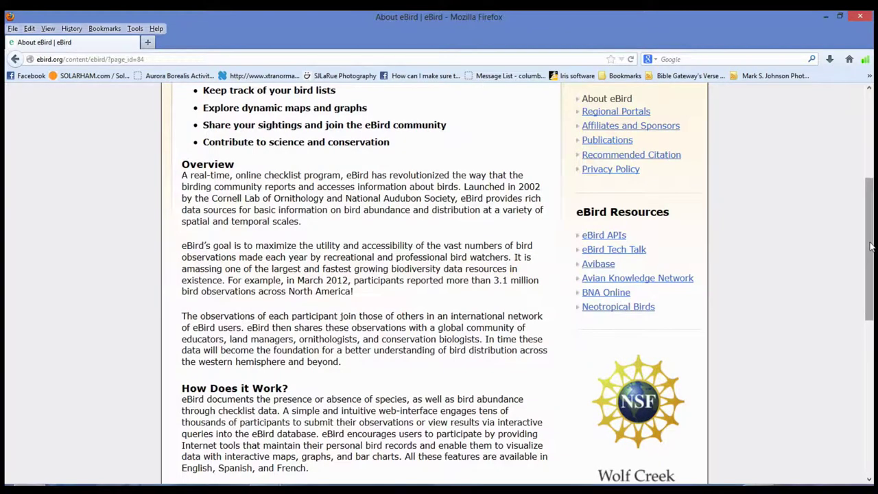
drag(871, 246, 871, 157)
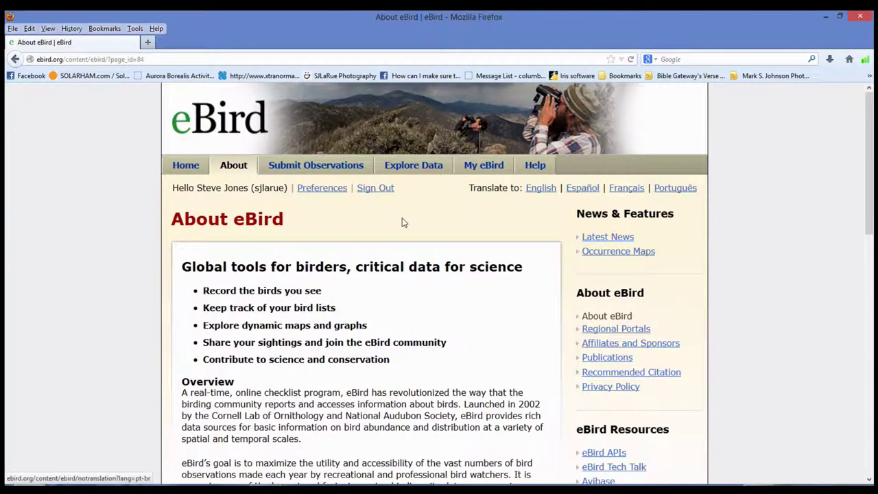